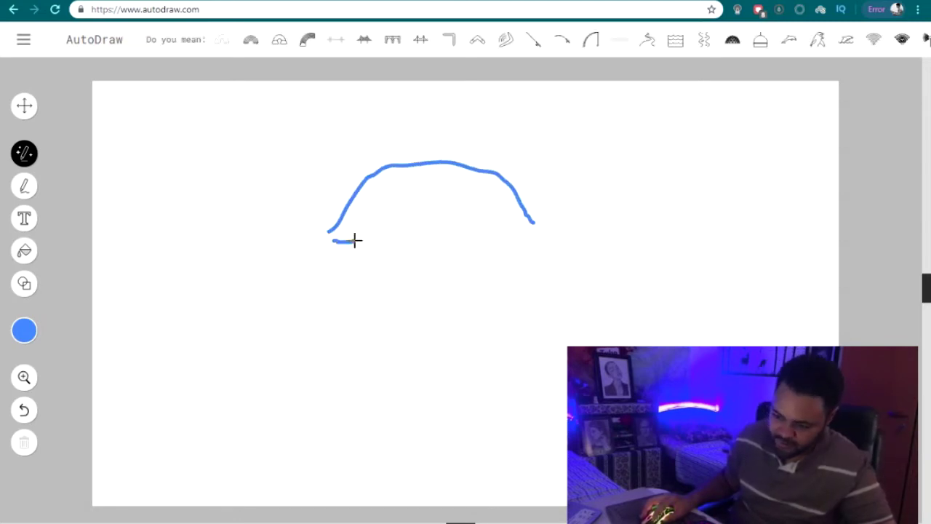
# - Finish the eye sketch and replace it with the simple eye with one circular iris
pyautogui.moveTo(448, 140); pyautogui.dragTo(385, 246)
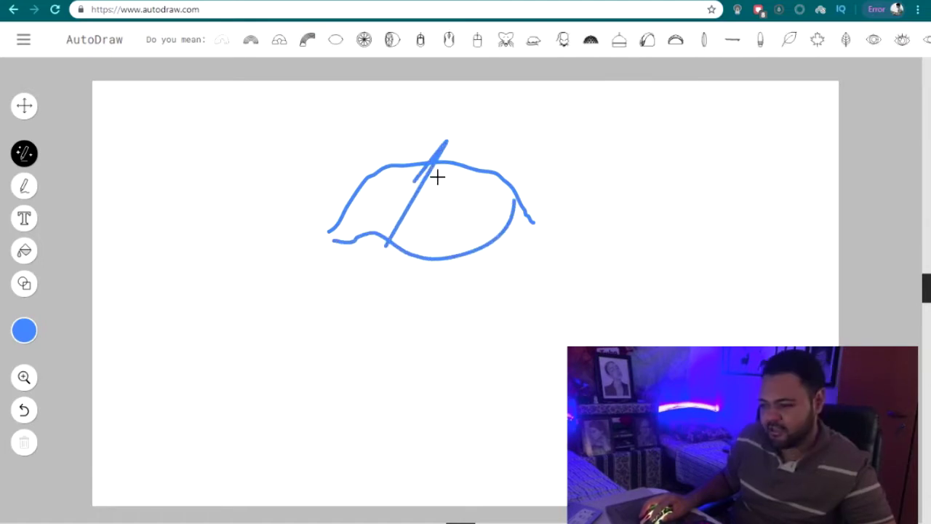
pyautogui.moveTo(436, 176)
pyautogui.mouseDown()
pyautogui.moveTo(405, 194)
pyautogui.moveTo(422, 175)
pyautogui.mouseUp()
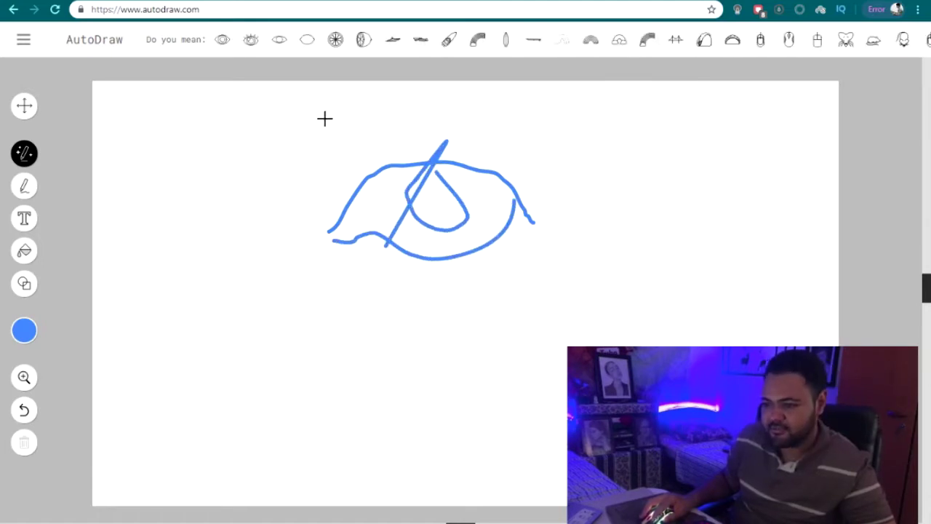
pyautogui.click(251, 40)
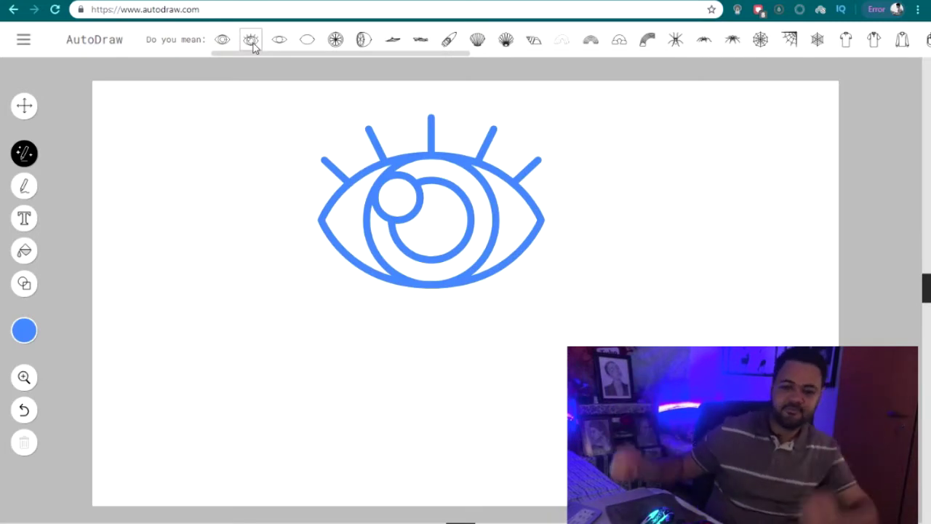
pyautogui.click(224, 40)
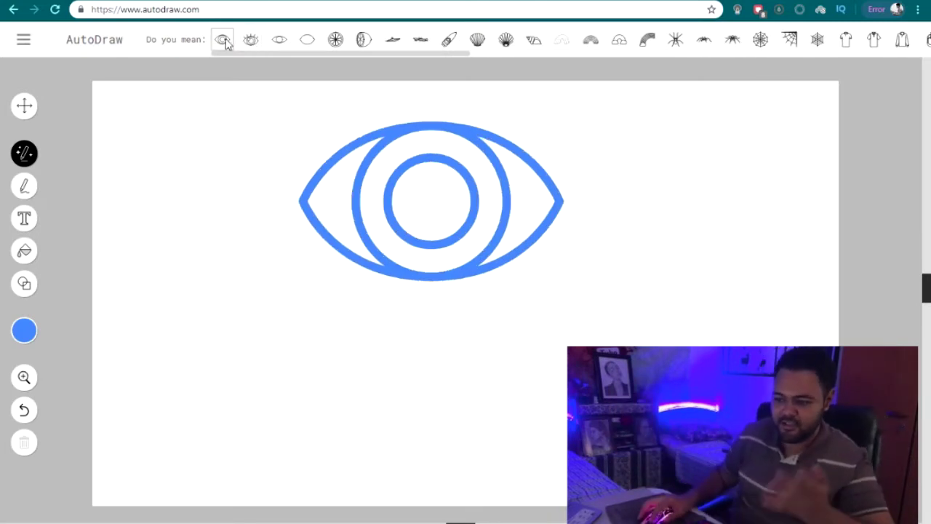
pyautogui.click(279, 40)
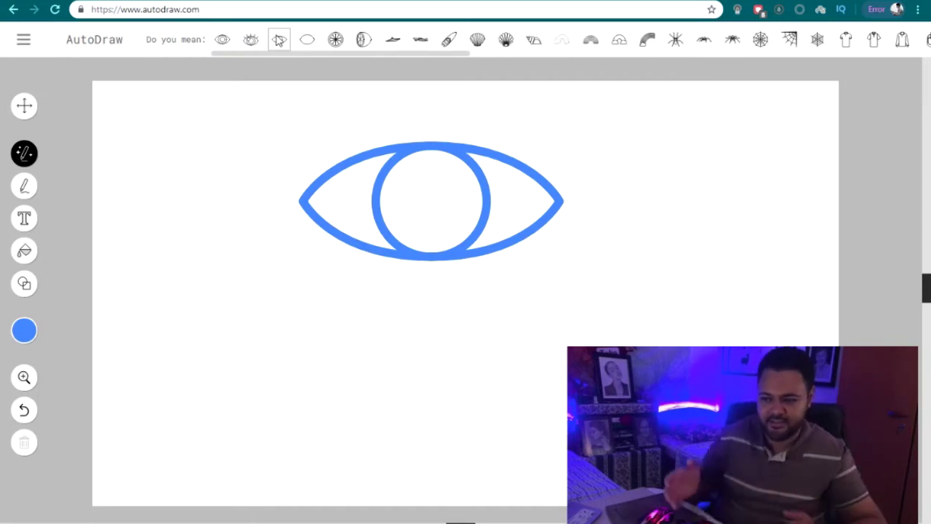
# - Select the eye drawing and delete it from the canvas
pyautogui.click(26, 108)
pyautogui.hotkey('ctrl', 'a')
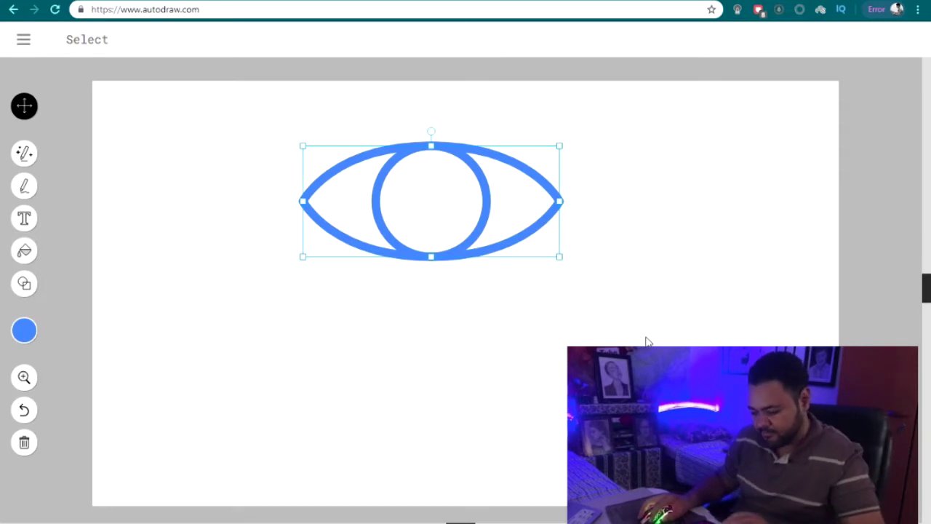
pyautogui.press('Delete')
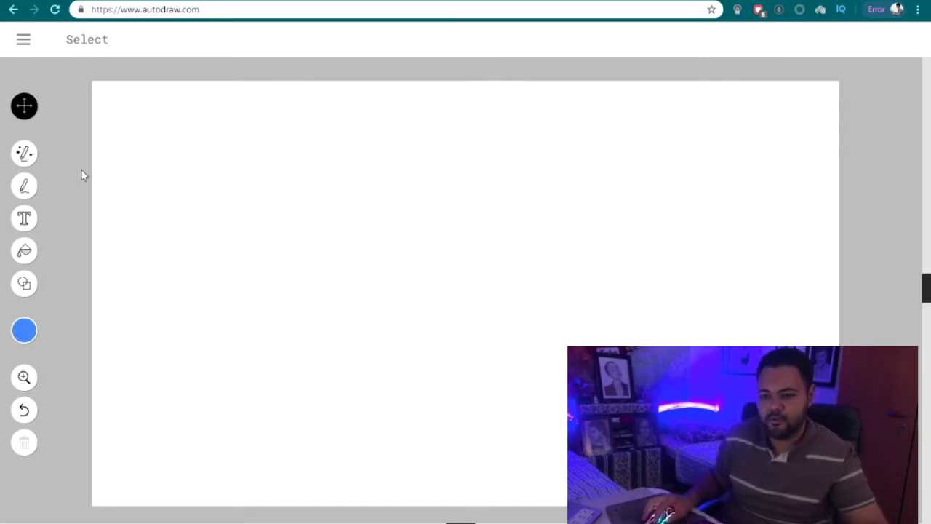
# - Sketch a nose and try the clean, side-profile and front-view nose suggestions
pyautogui.click(24, 153)
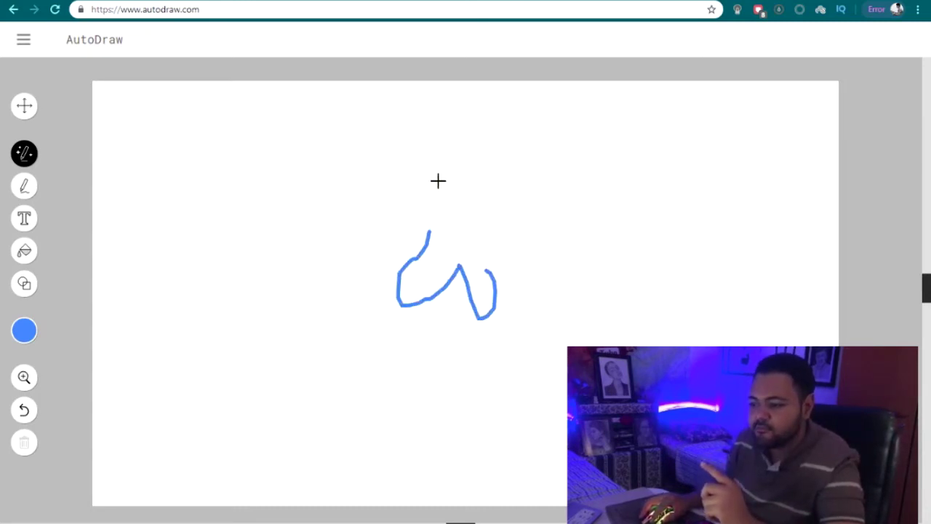
pyautogui.moveTo(502, 139); pyautogui.dragTo(502, 130)
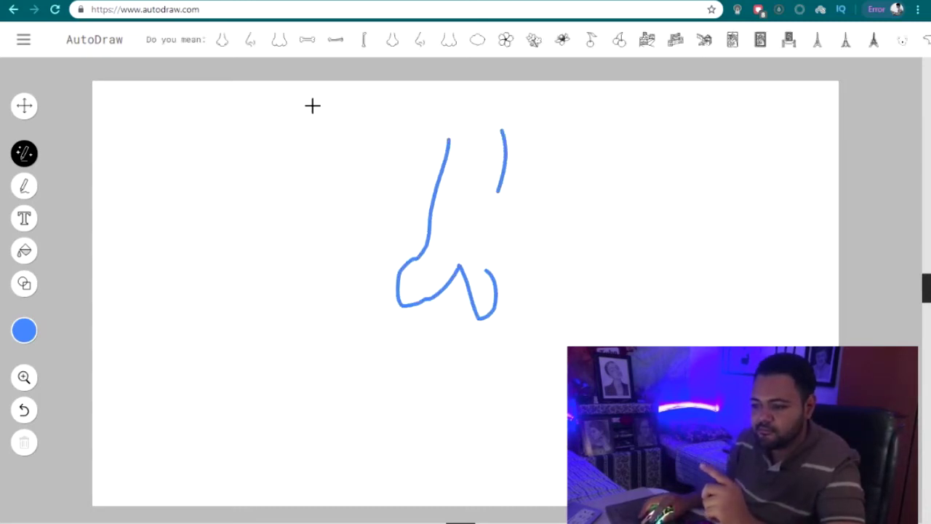
pyautogui.click(224, 40)
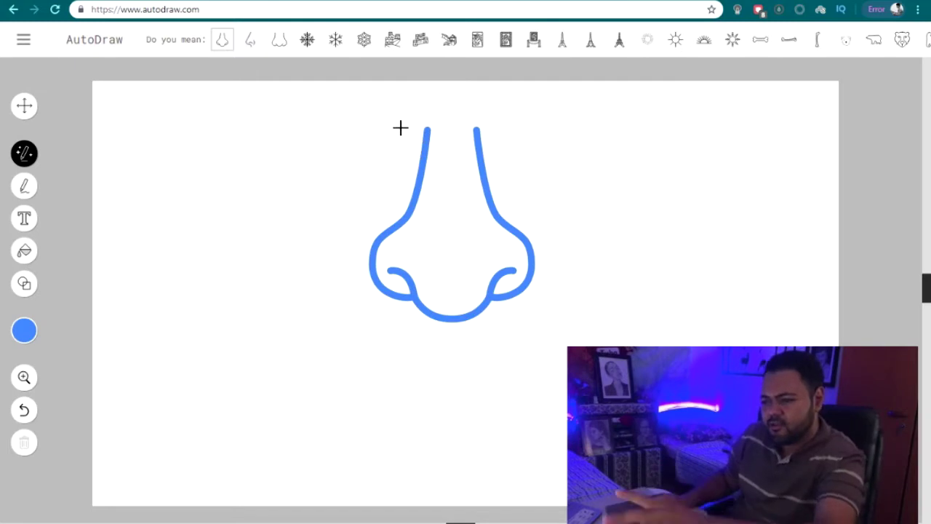
pyautogui.click(253, 42)
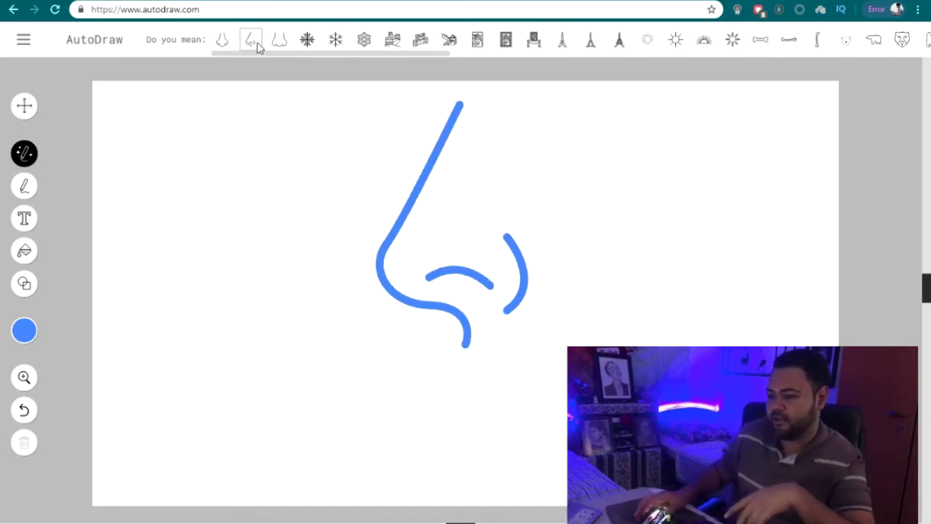
pyautogui.click(274, 41)
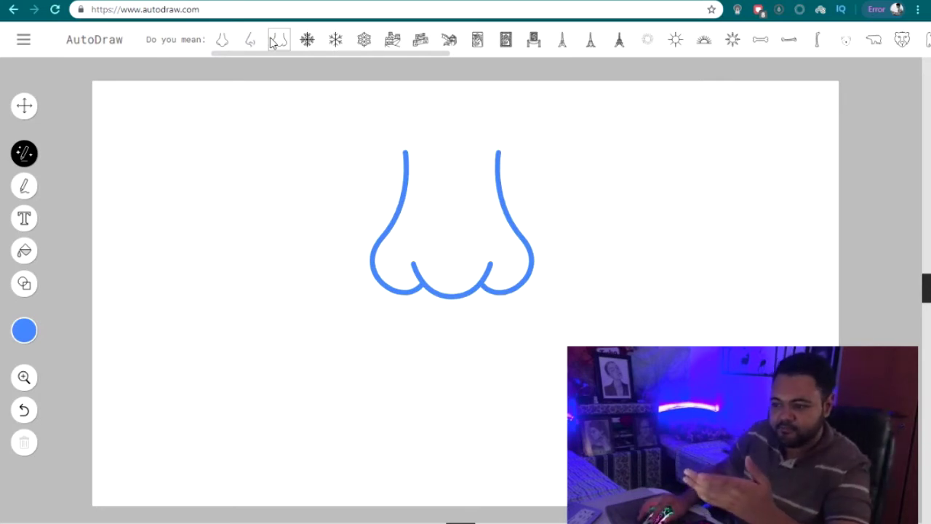
# - Select the front-view nose drawing and delete it
pyautogui.click(23, 108)
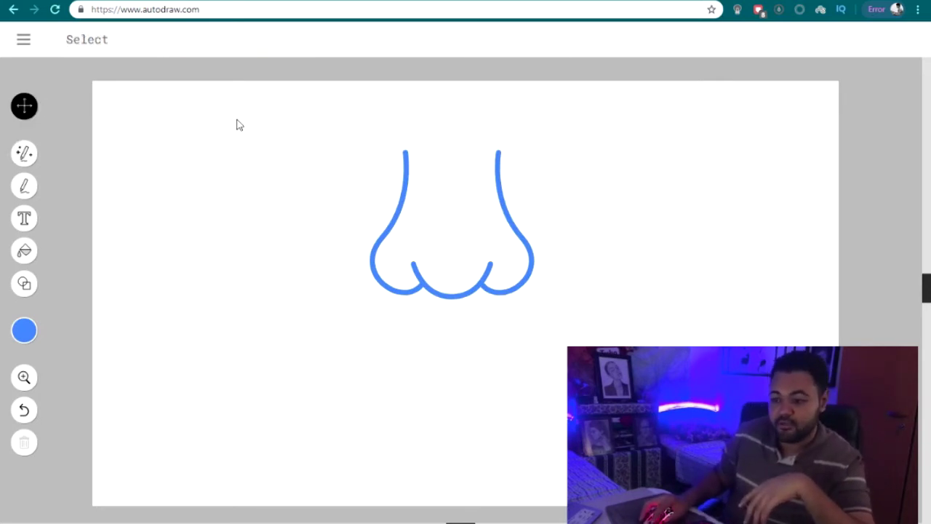
pyautogui.click(554, 318)
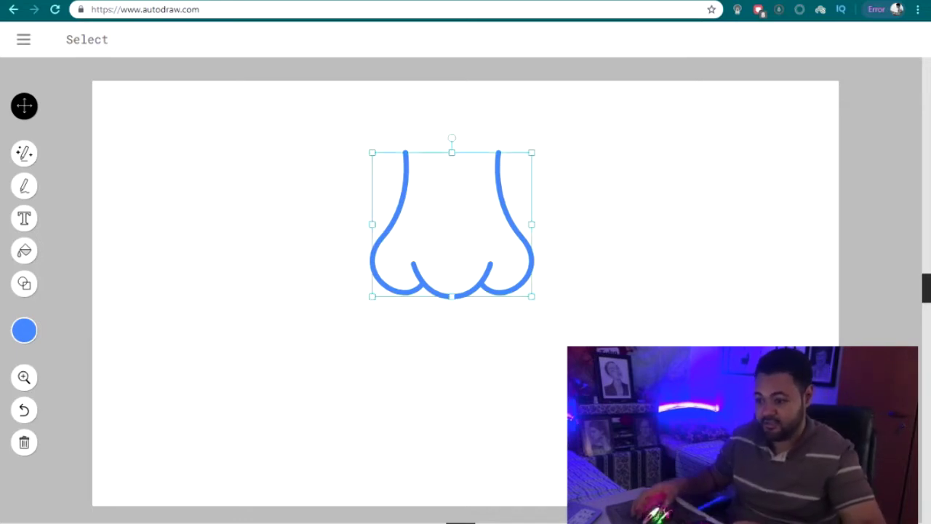
pyautogui.press('Delete')
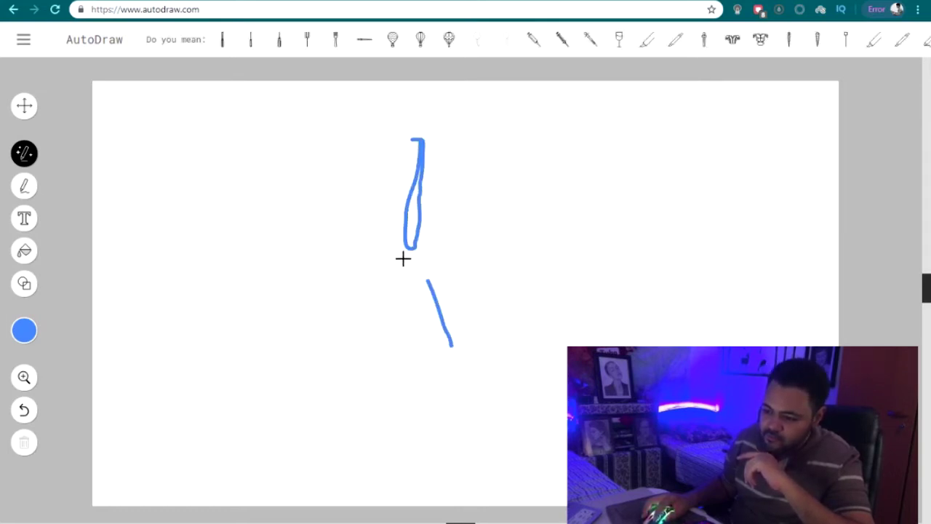
# - Sketch a tower, swap it for the clean Eiffel Tower drawing, and select it
pyautogui.moveTo(414, 250); pyautogui.dragTo(435, 333)
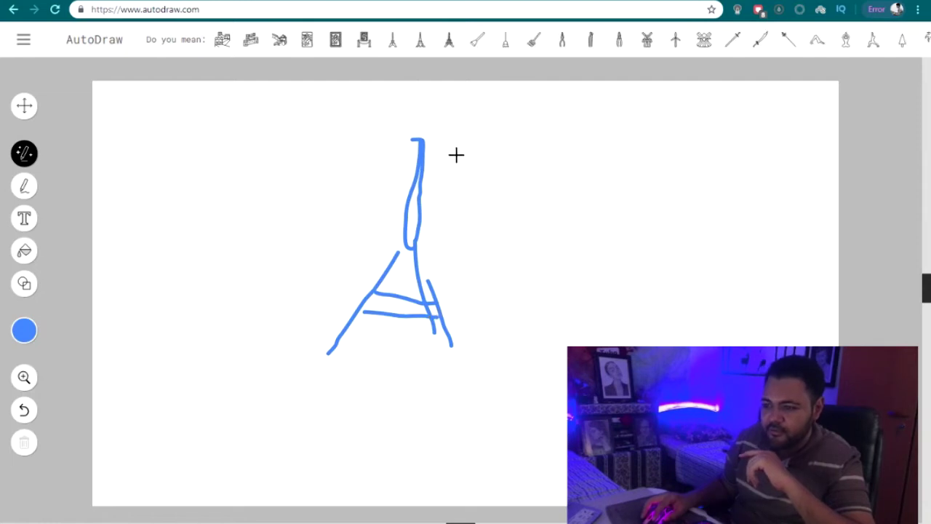
pyautogui.click(456, 34)
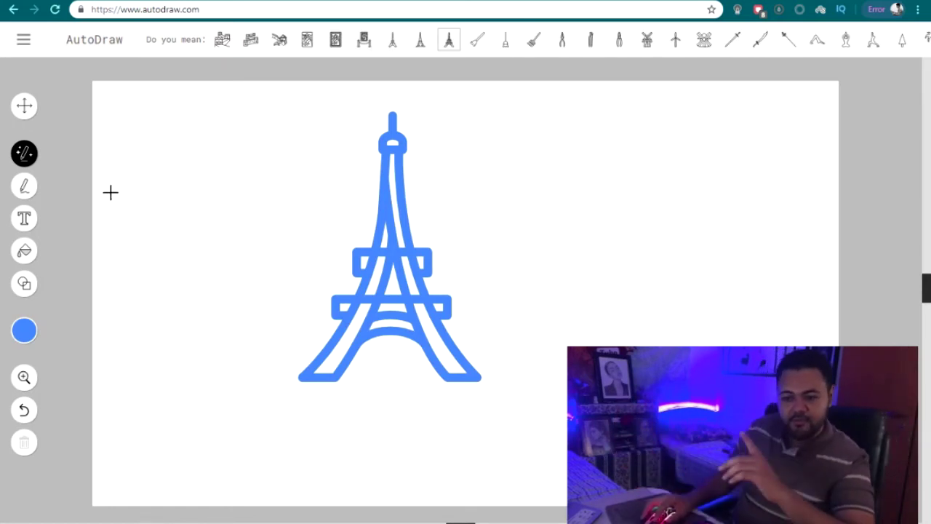
pyautogui.click(25, 107)
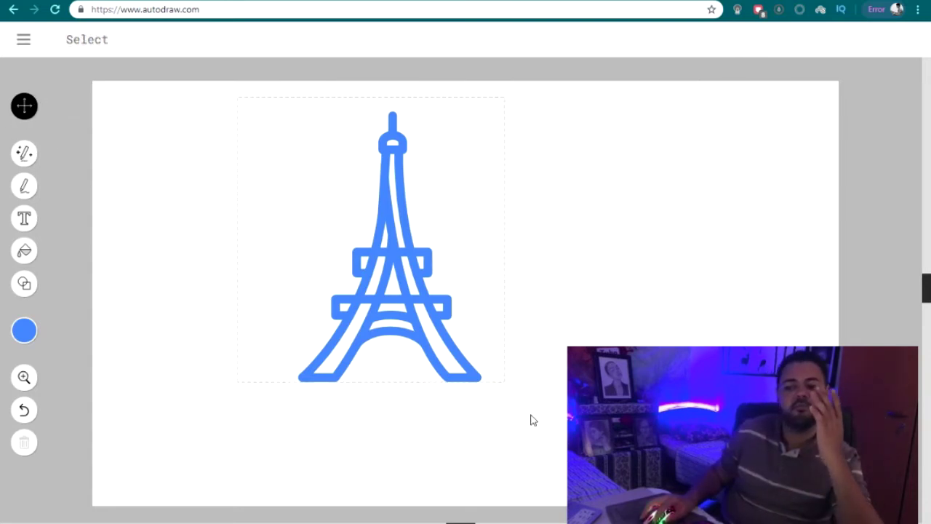
# - Delete the Eiffel Tower drawing from the canvas
pyautogui.hotkey('ctrl', 'a')
pyautogui.press('Delete')
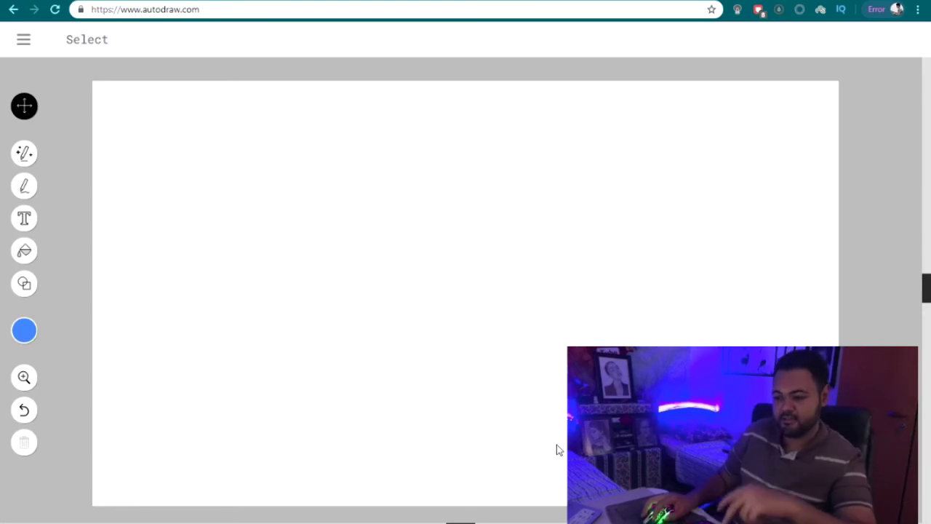
pyautogui.click(23, 151)
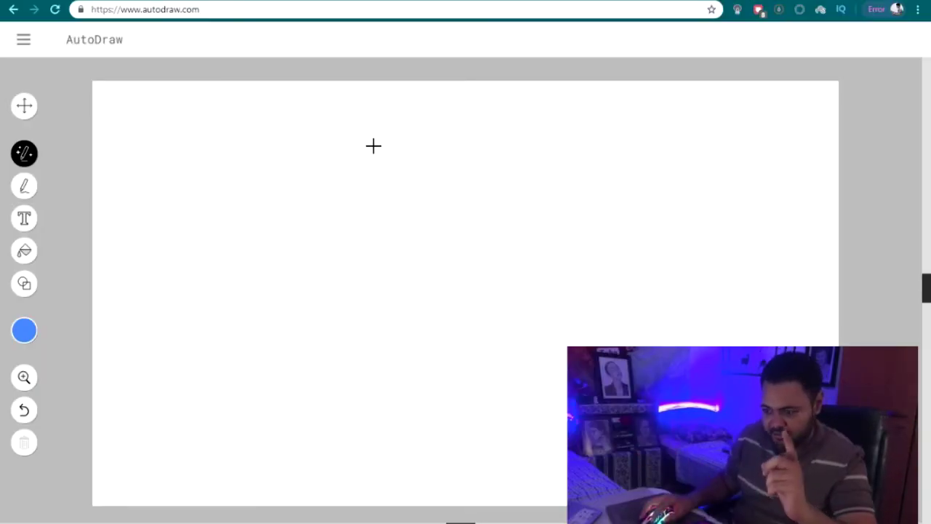
# - Sketch a framed portrait and replace it with the Mona Lisa painting drawing
pyautogui.moveTo(369, 146)
pyautogui.mouseDown()
pyautogui.moveTo(386, 132)
pyautogui.moveTo(517, 164)
pyautogui.moveTo(432, 283)
pyautogui.moveTo(426, 162)
pyautogui.moveTo(453, 176)
pyautogui.moveTo(460, 163)
pyautogui.mouseUp()
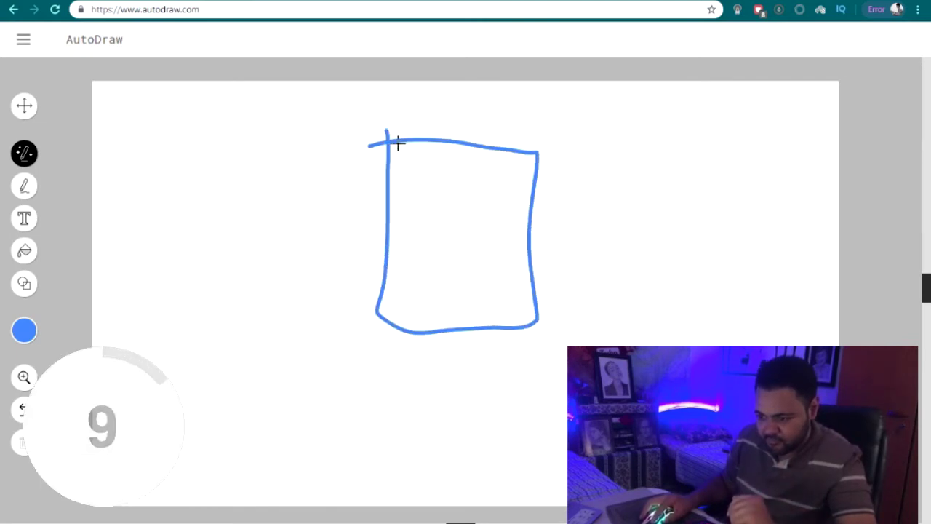
pyautogui.moveTo(477, 215)
pyautogui.mouseDown()
pyautogui.moveTo(494, 256)
pyautogui.moveTo(434, 237)
pyautogui.mouseUp()
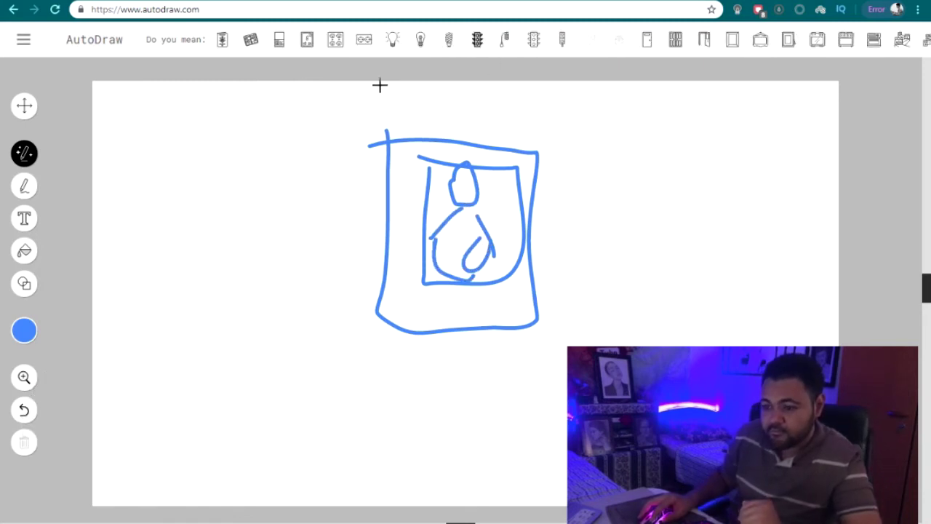
pyautogui.hotkey('ctrl', 'z')
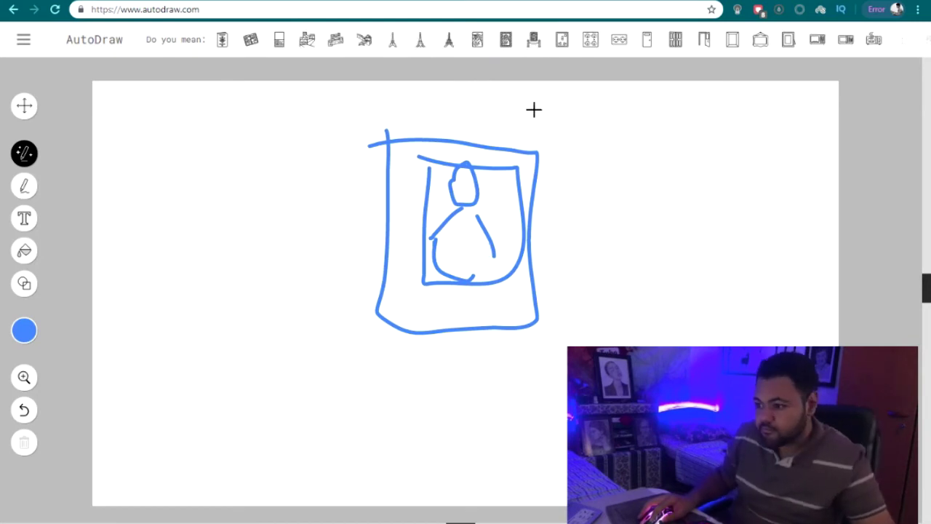
pyautogui.click(506, 41)
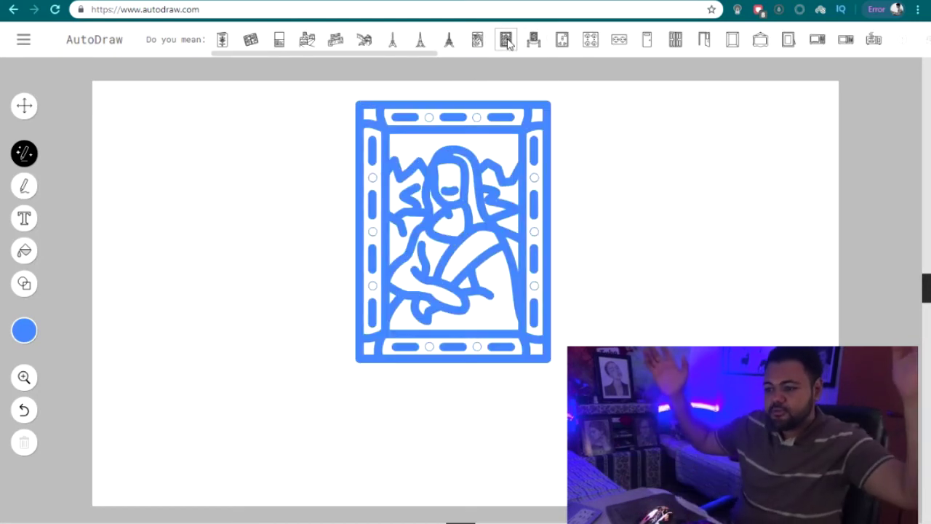